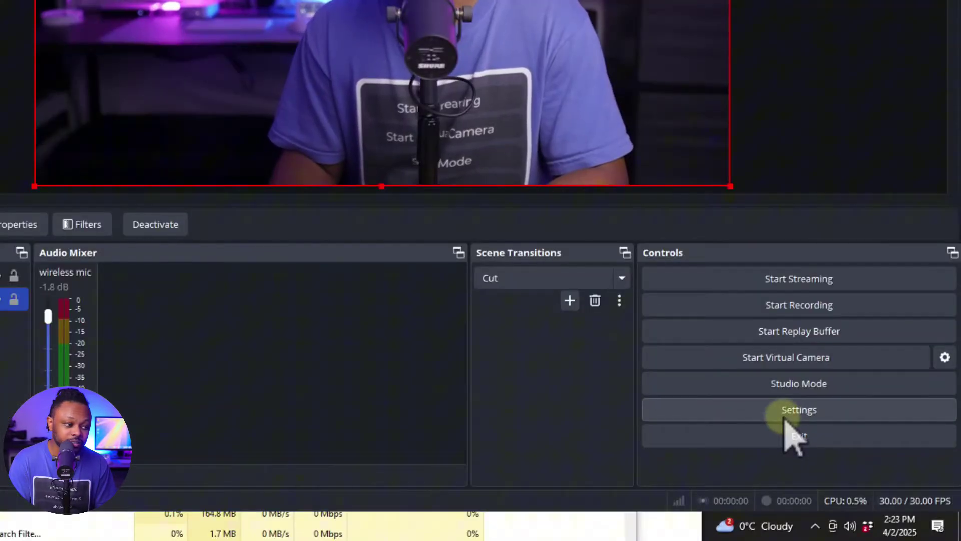
In the Output settings page, change Output Mode from Simple to Advanced.
left_click(784, 419)
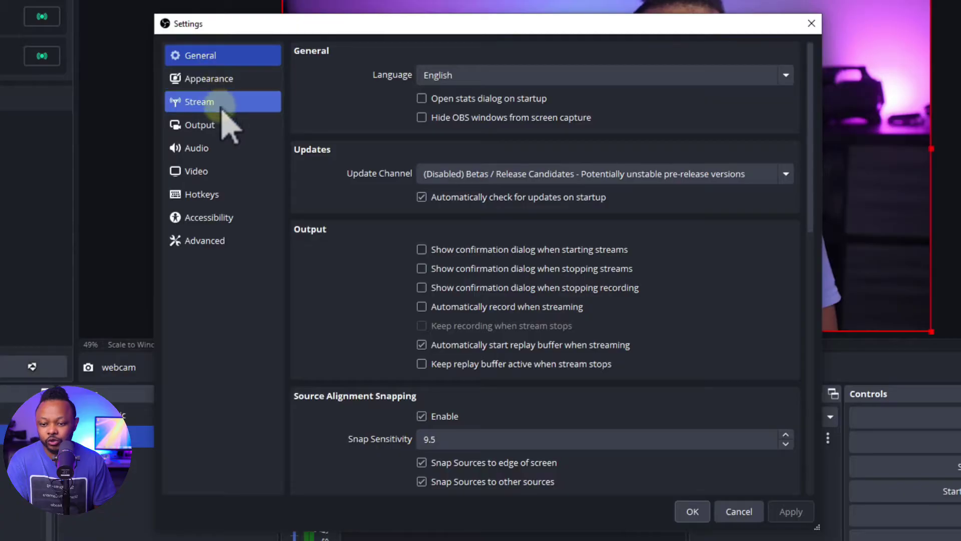
left_click(215, 125)
left_click(446, 54)
left_click(447, 74)
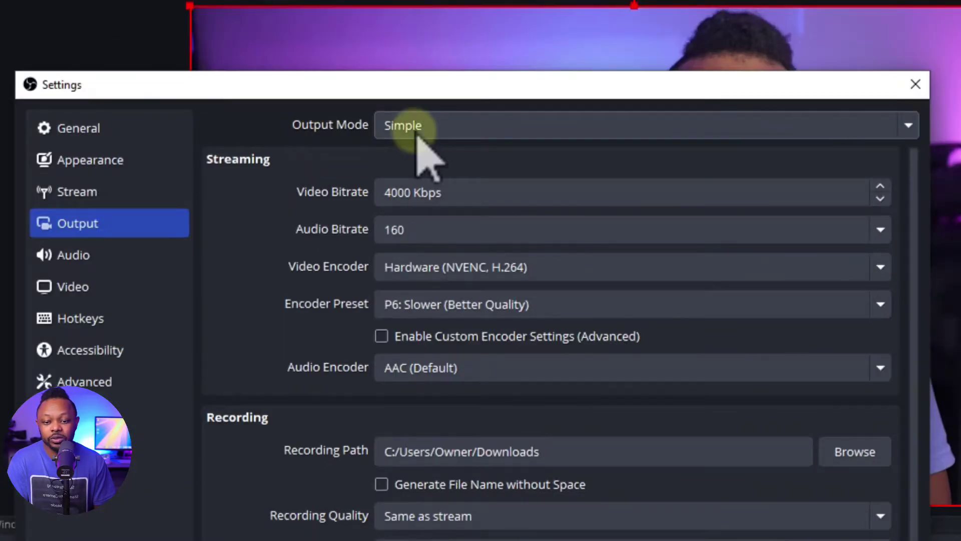
left_click(417, 131)
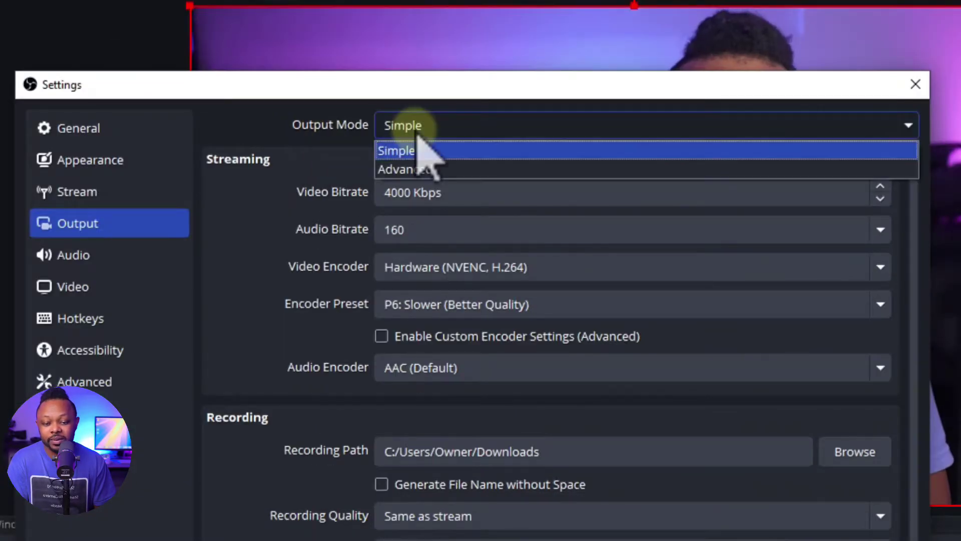
left_click(405, 169)
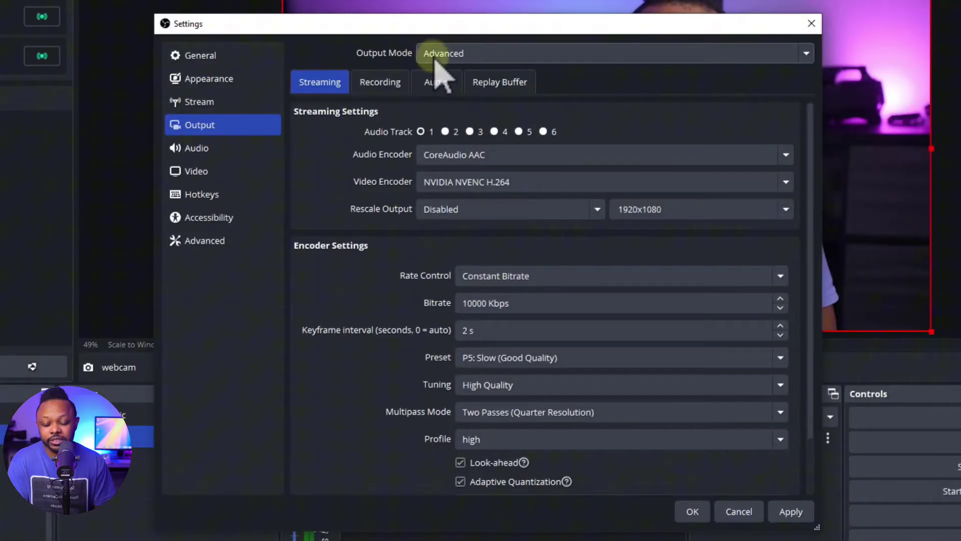
Show the Recording tab and confirm the recording path stays H:/RAW RECORDINGS.
left_click(382, 78)
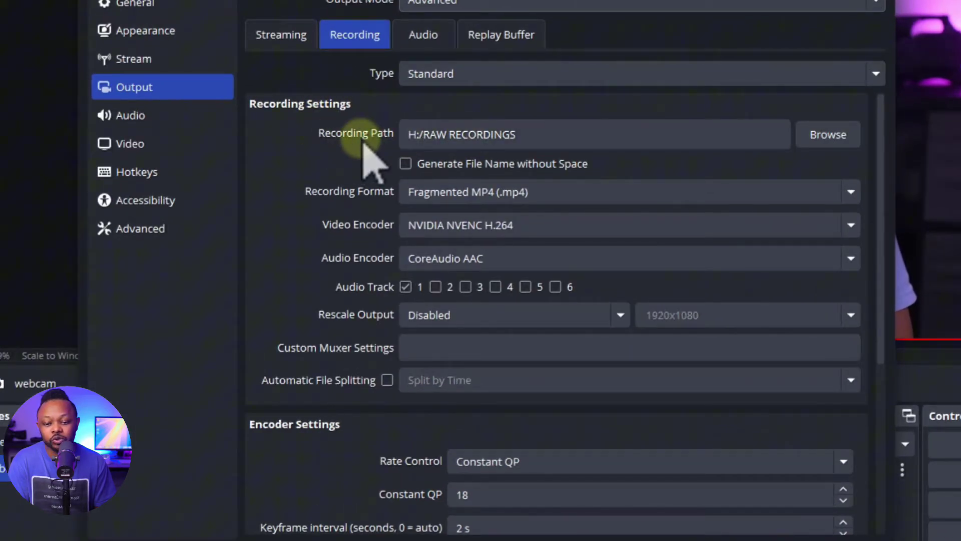
left_click(806, 134)
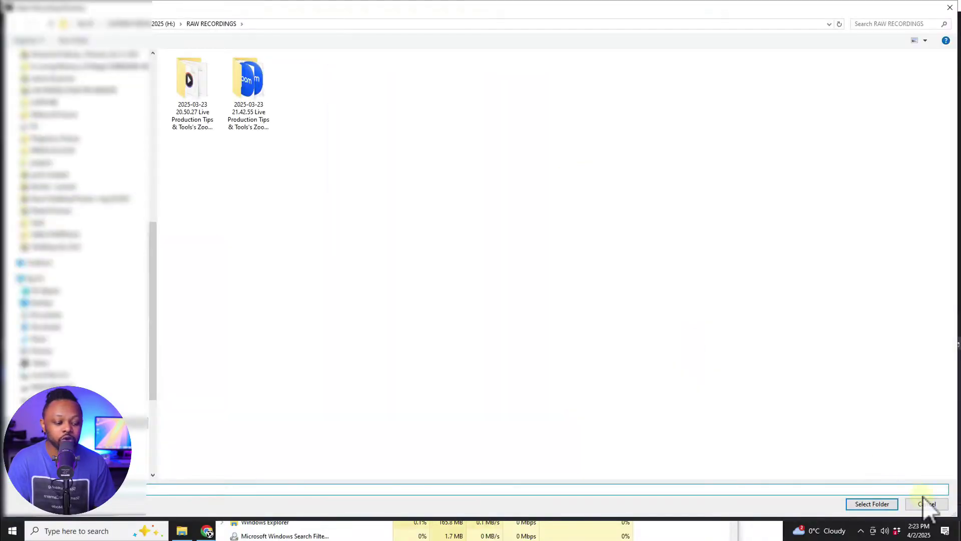
left_click(925, 503)
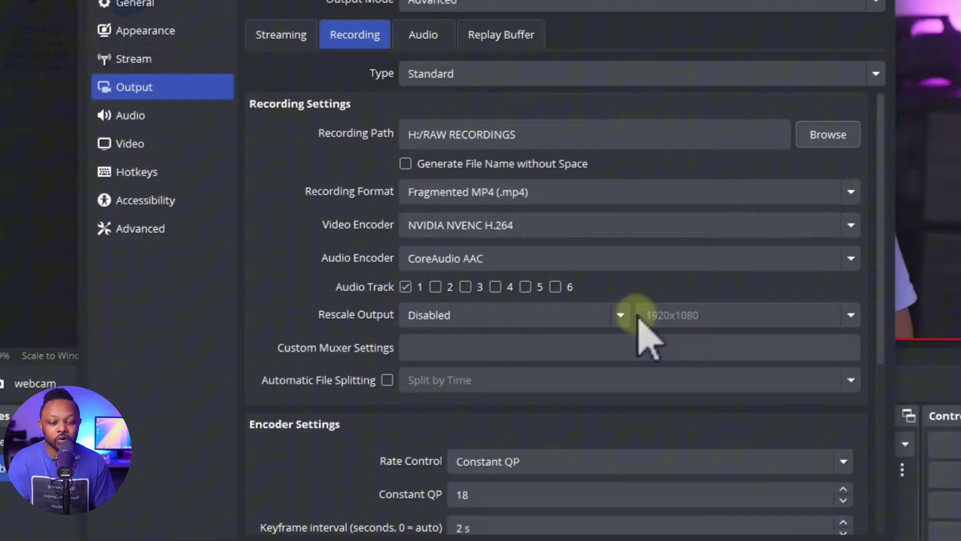
left_click(824, 138)
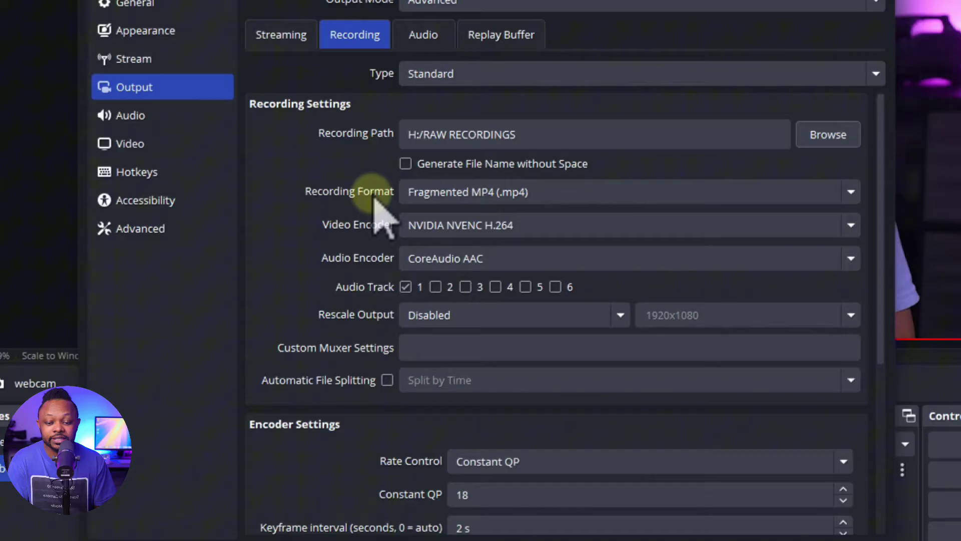
Keep Fragmented MP4 as the recording format and NVIDIA NVENC H.264 as the video encoder.
left_click(448, 195)
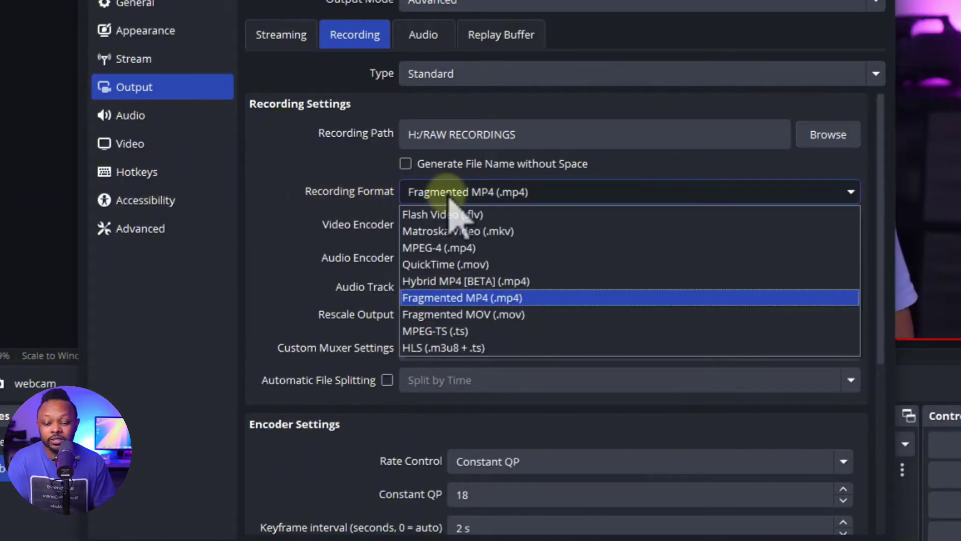
left_click(454, 299)
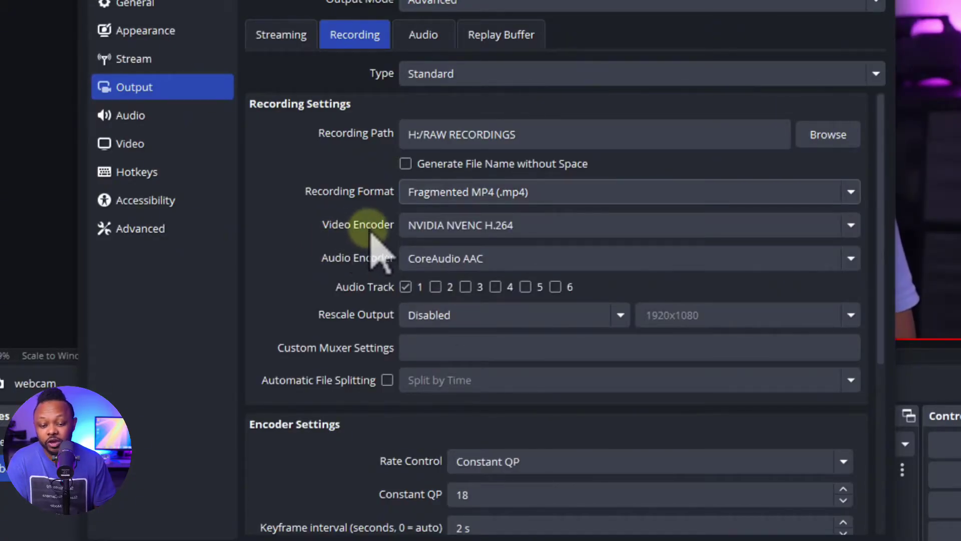
left_click(463, 230)
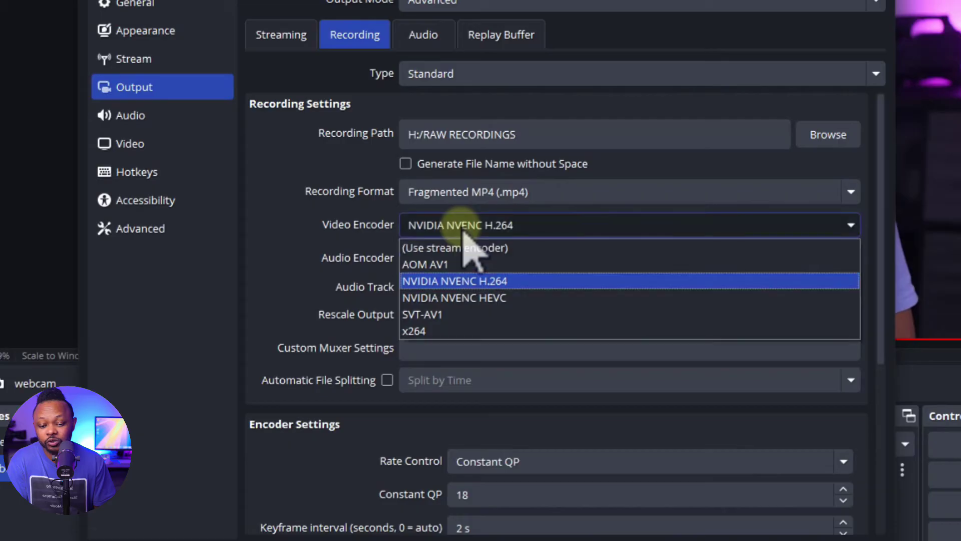
left_click(516, 282)
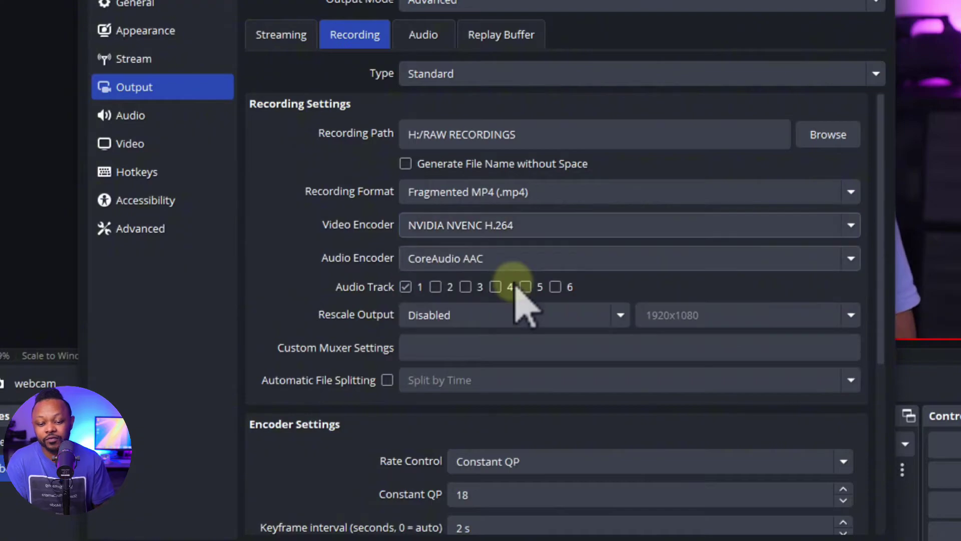
left_click(460, 229)
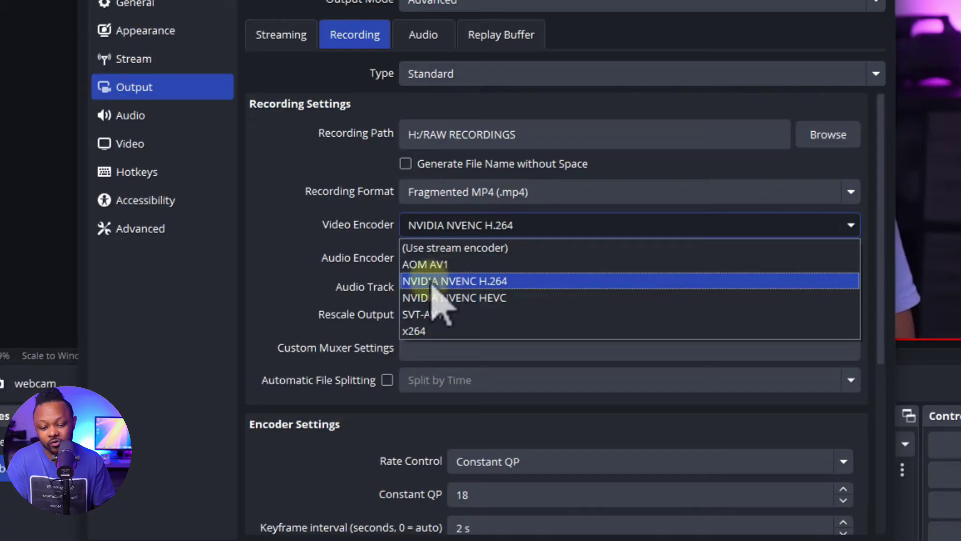
left_click(443, 281)
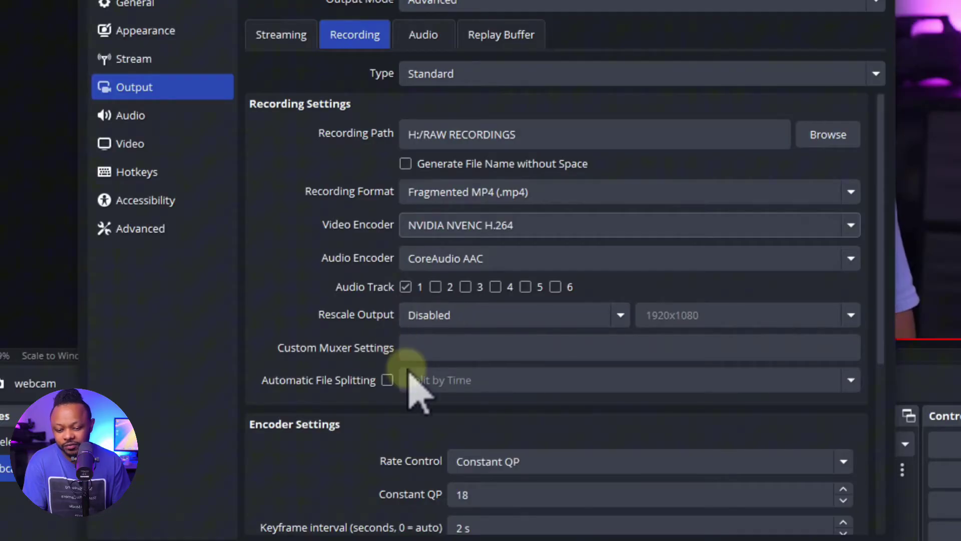
Keep the recording rate control at Constant QP with a value of 18.
scroll(478, 396, "down", 3)
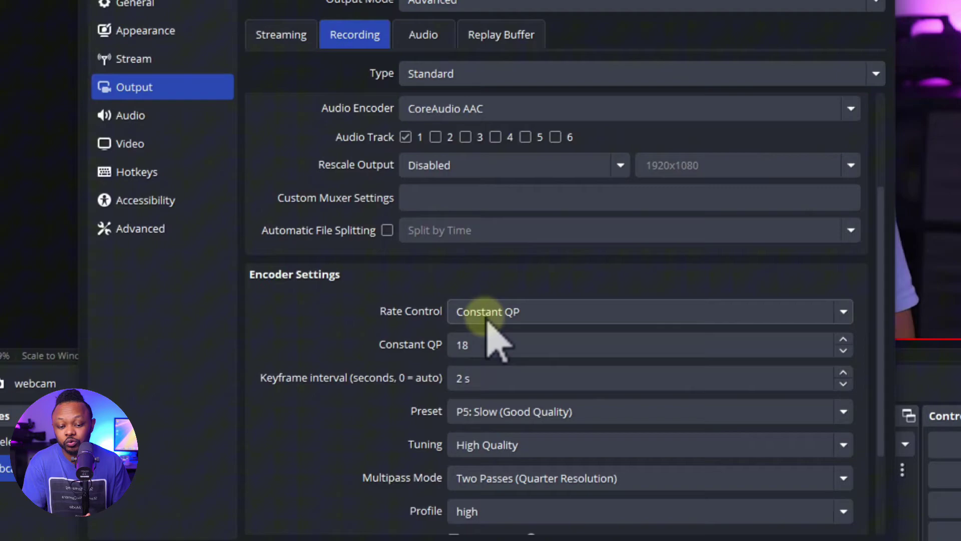
left_click(513, 318)
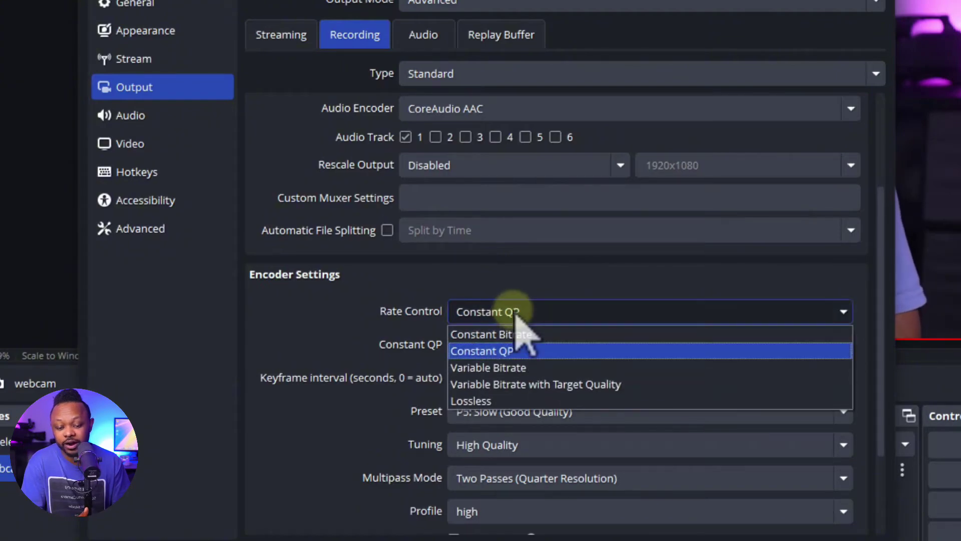
left_click(511, 353)
left_click_drag(475, 345, 455, 346)
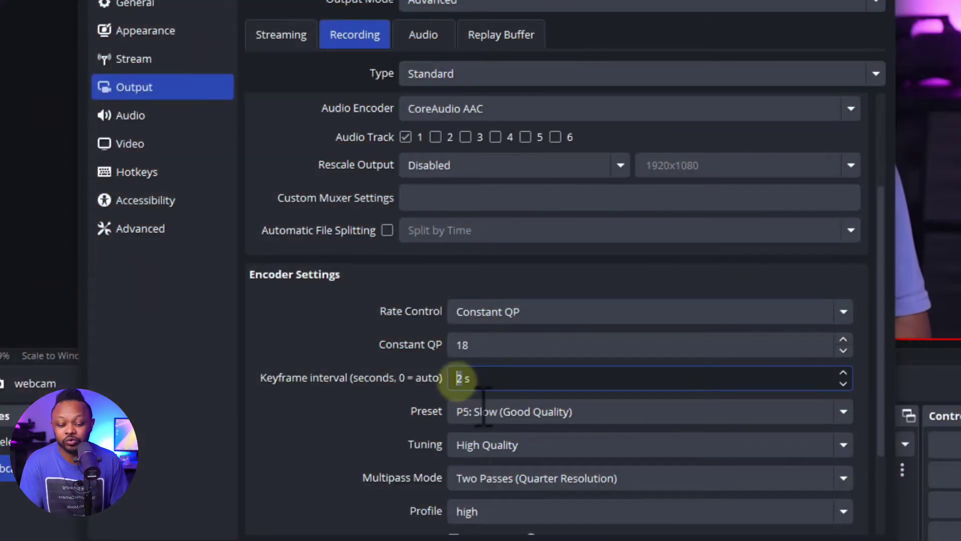
Leave the encoder preset at P5: Slow and apply the recording settings.
scroll(384, 453, "down", 3)
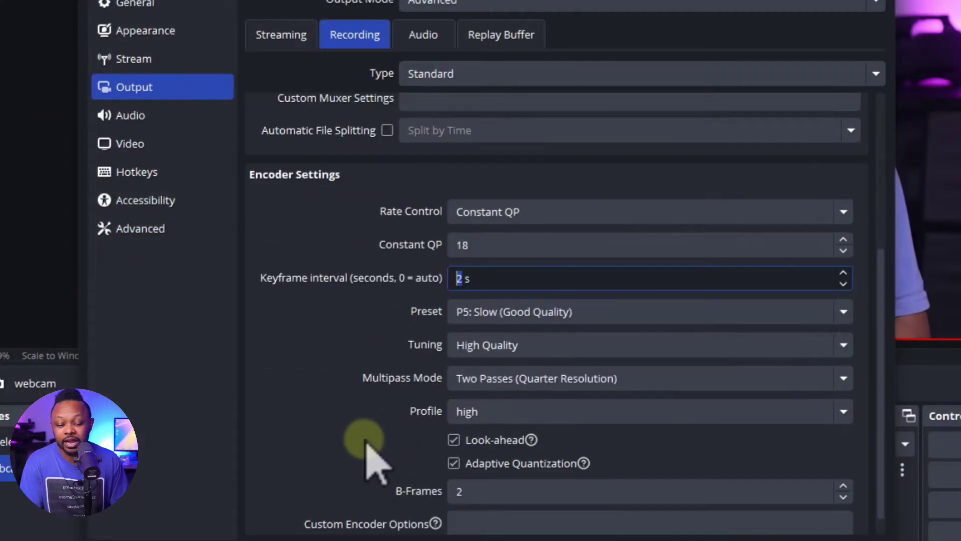
left_click(493, 315)
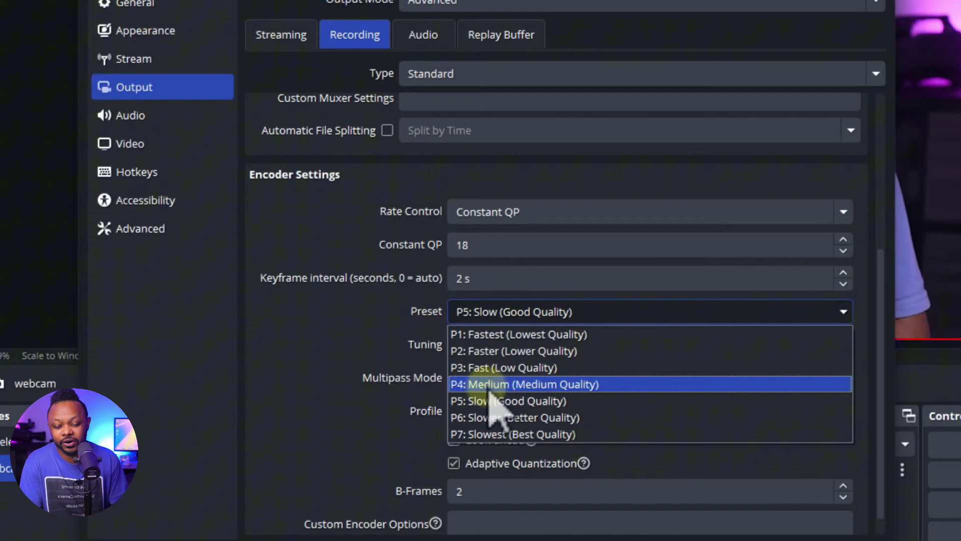
key("Escape")
scroll(373, 410, "down", 1)
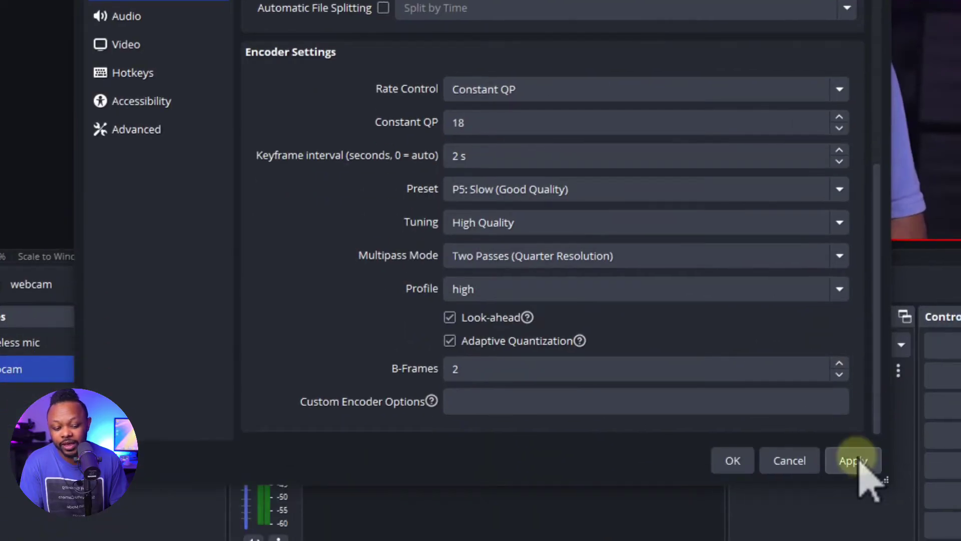
left_click(853, 460)
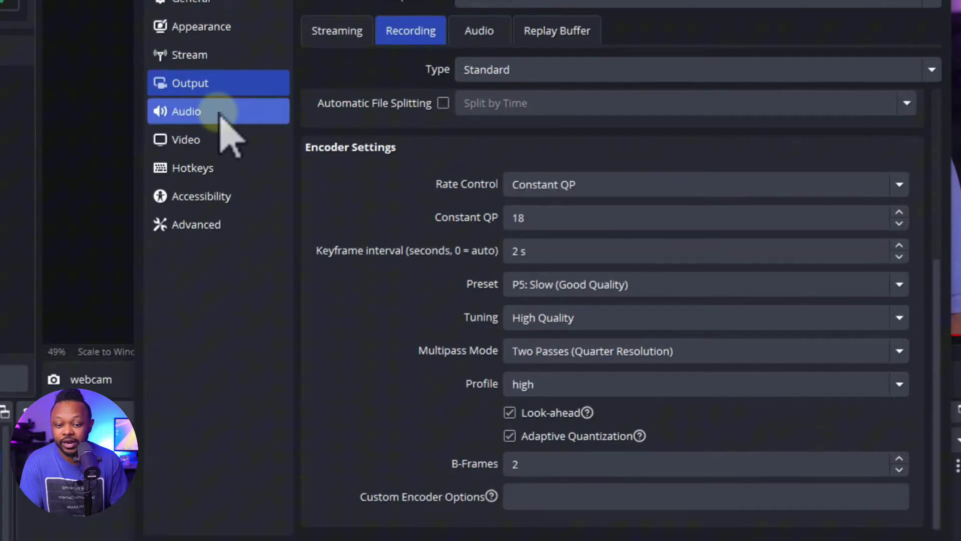
Keep the Audio page's sample rate at 48 kHz.
left_click(220, 120)
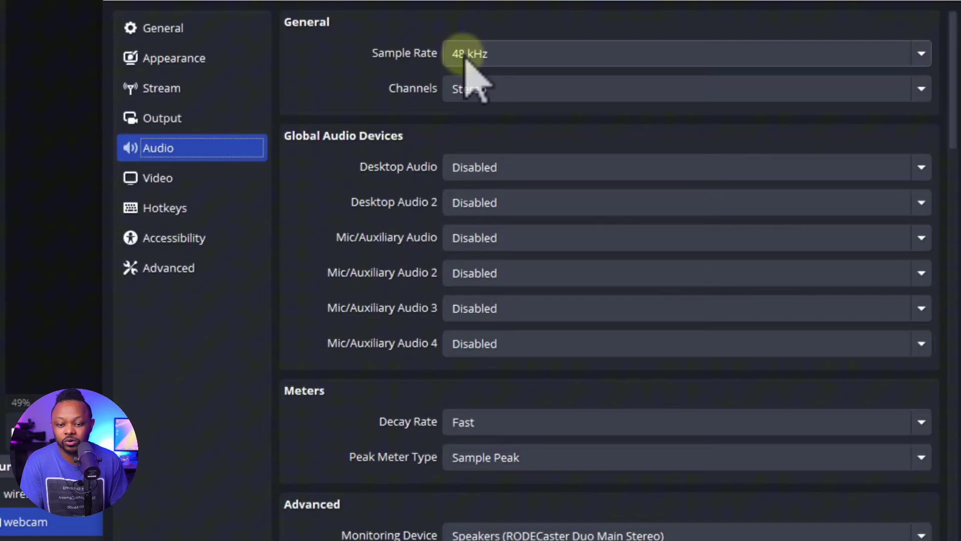
left_click(488, 55)
left_click(473, 59)
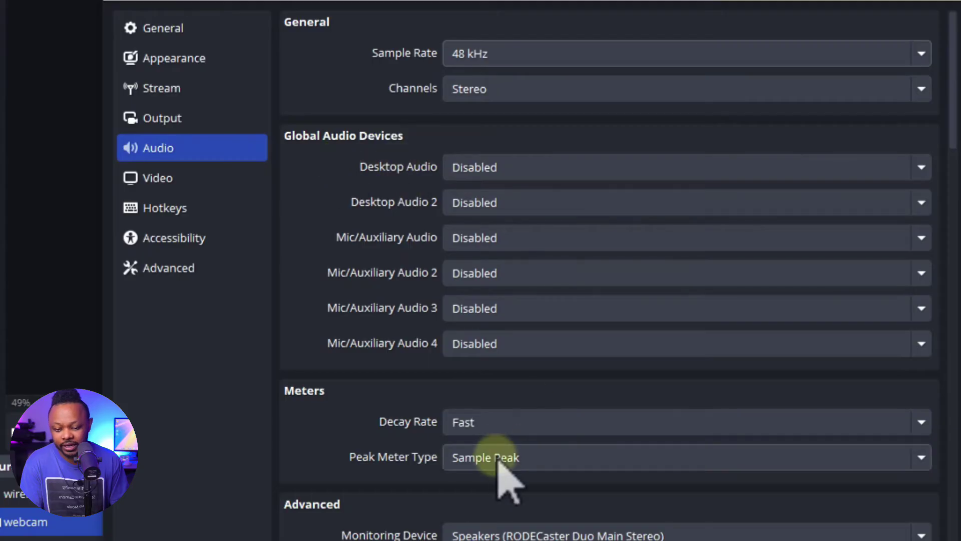
scroll(551, 386, "down", 2)
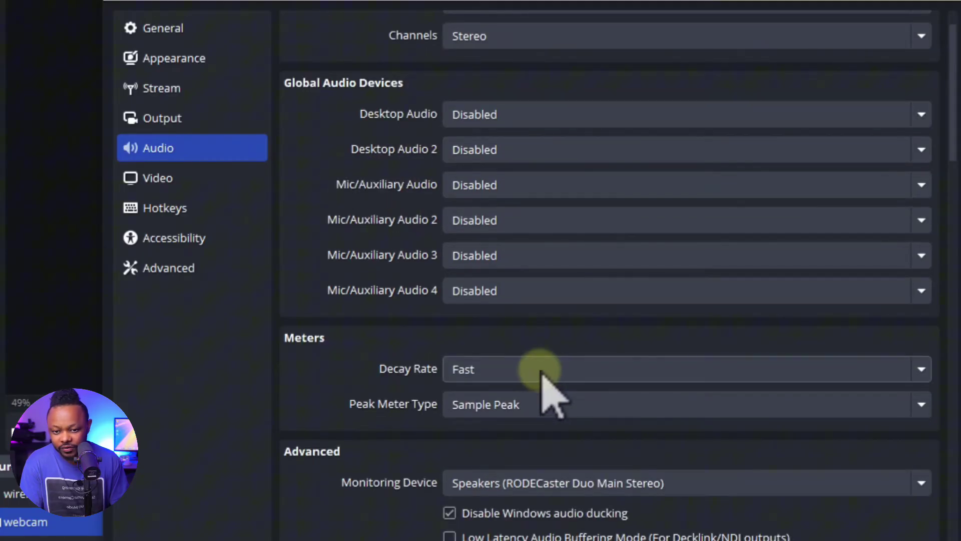
Set Track 1's audio bitrate to 320 in the Output audio settings.
left_click(185, 123)
left_click(471, 64)
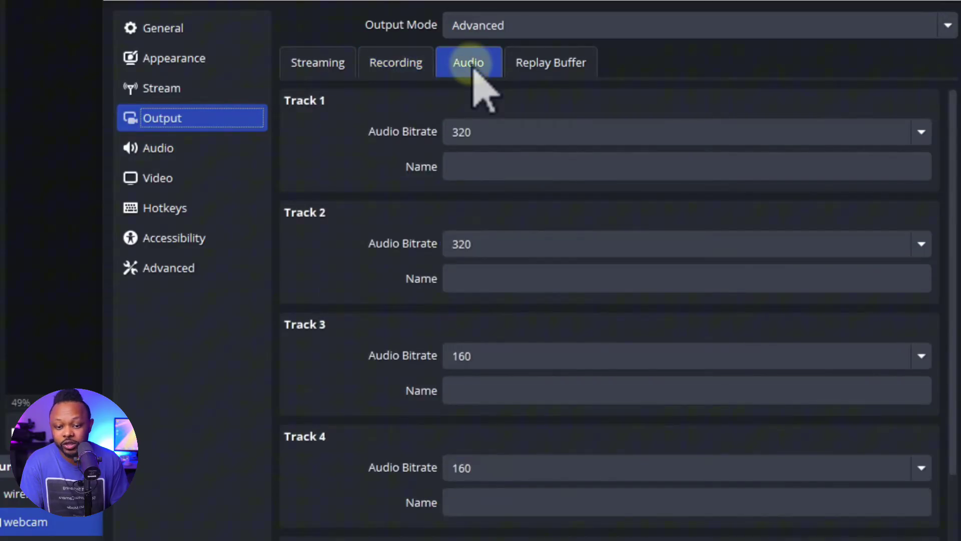
left_click(476, 133)
left_click(468, 315)
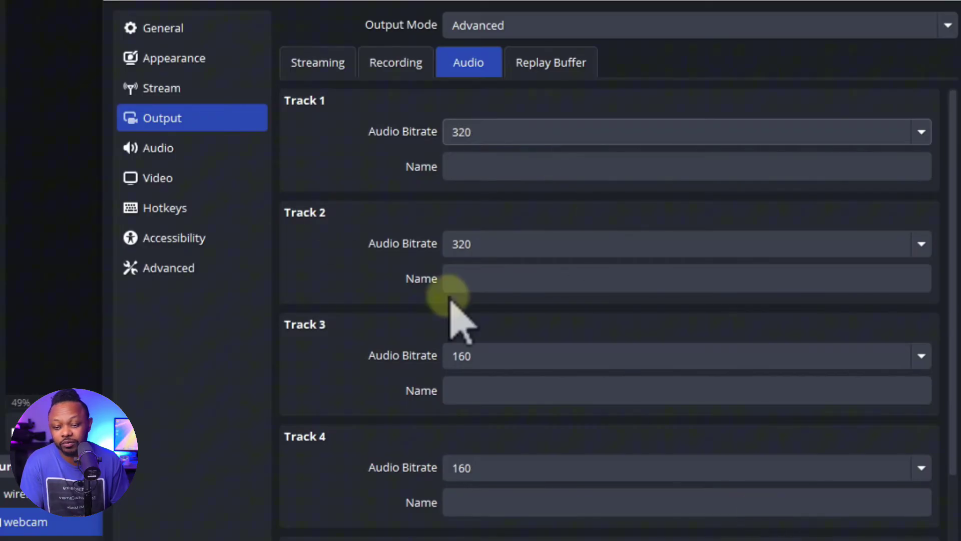
Check the 1920x1080 base and output resolutions and keep the frame rate at 30 FPS.
left_click(177, 180)
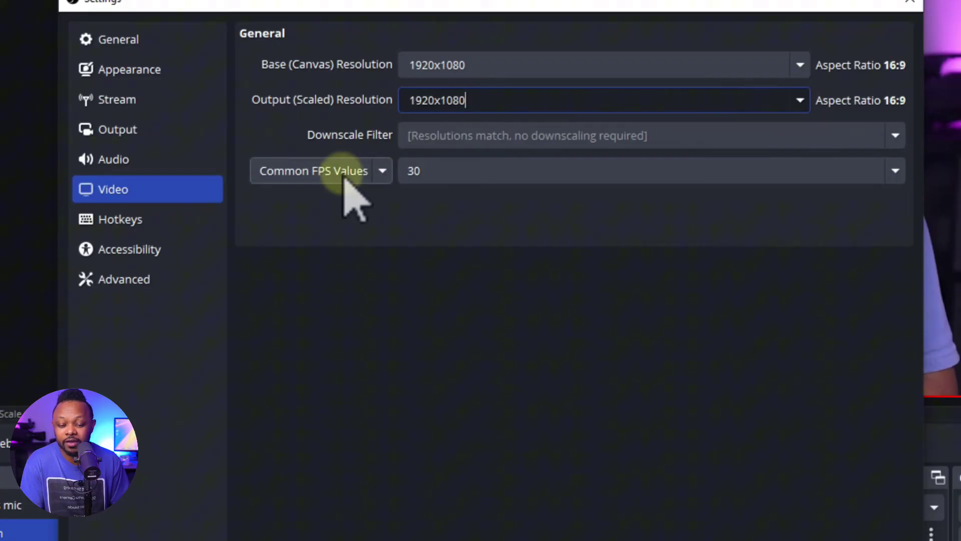
left_click(439, 172)
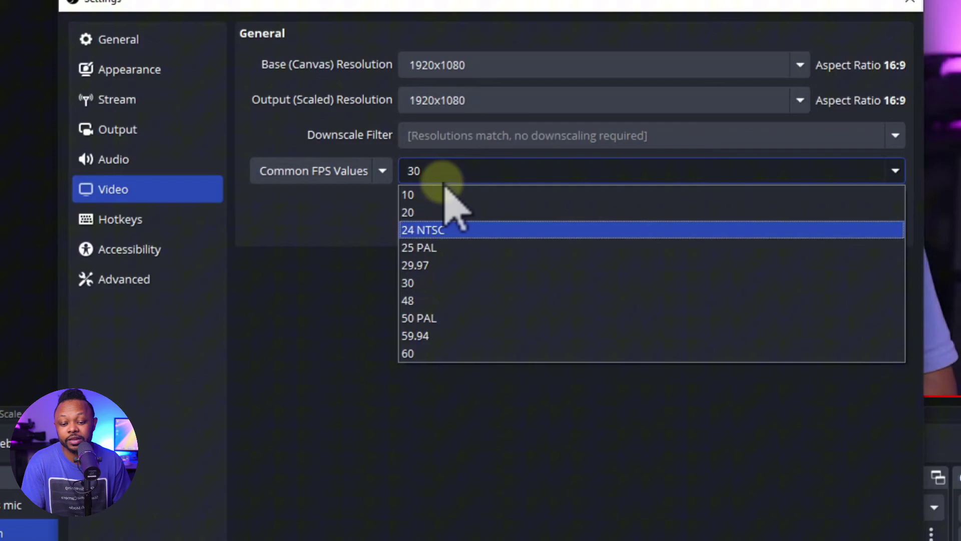
left_click(440, 282)
left_click(432, 181)
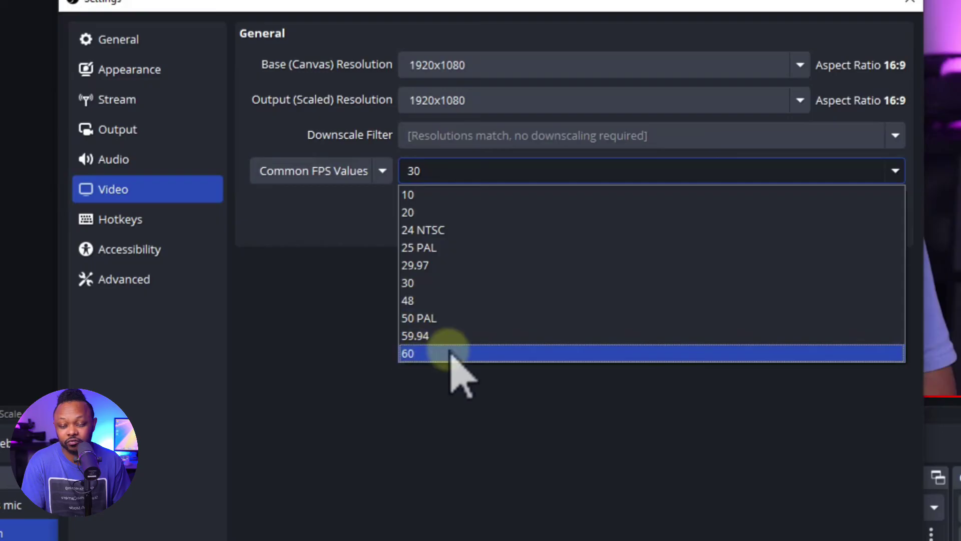
left_click(424, 178)
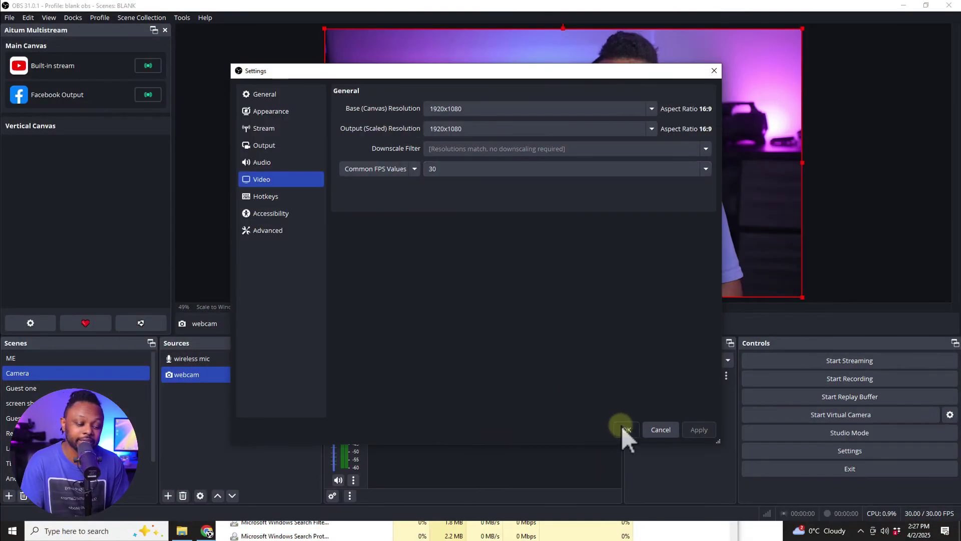
Confirm the Settings dialog with OK to save all changes.
left_click(624, 428)
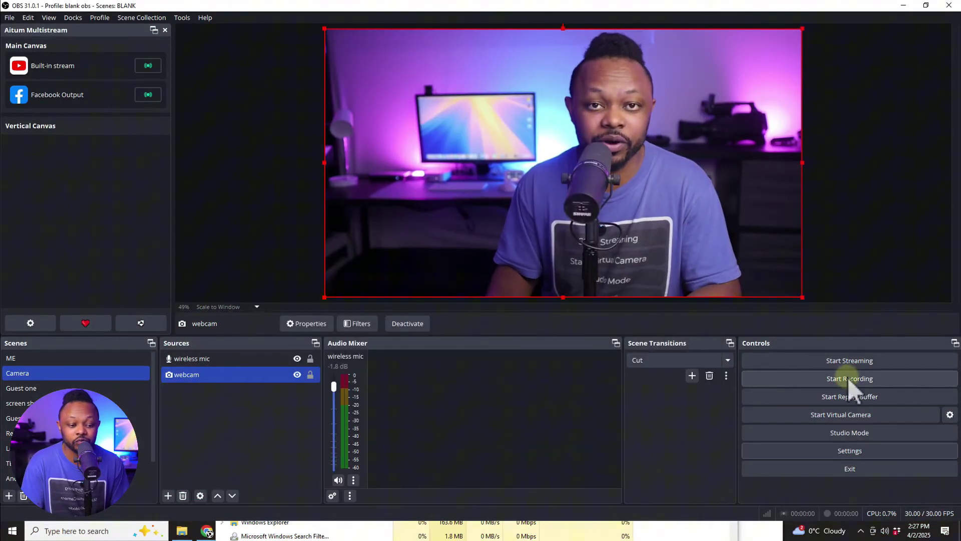